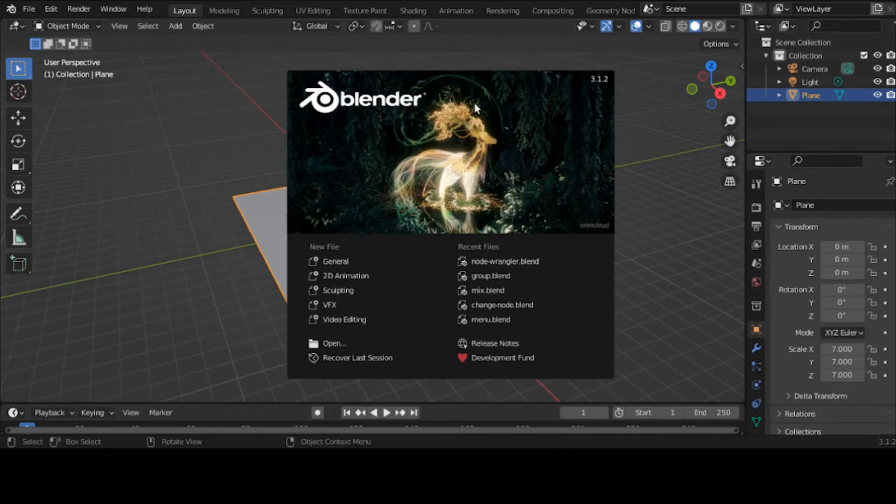
Dismiss the splash screen and switch to the Shading workspace
click(424, 11)
click(424, 11)
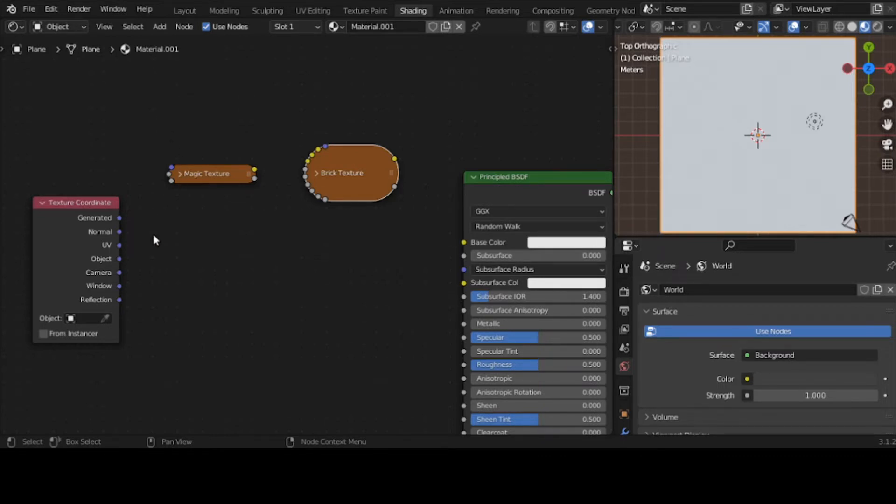
Expand the Magic Texture node and connect its Color output to the Principled BSDF's Base Color
click(179, 175)
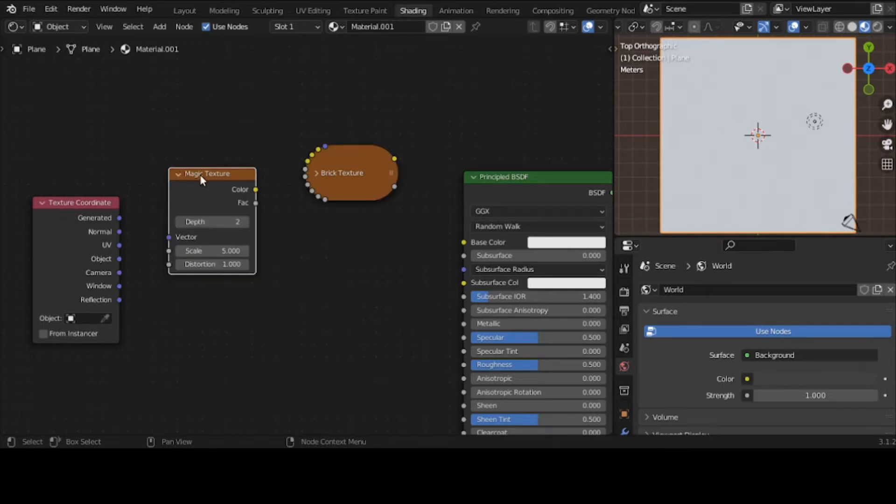
drag(202, 179, 198, 222)
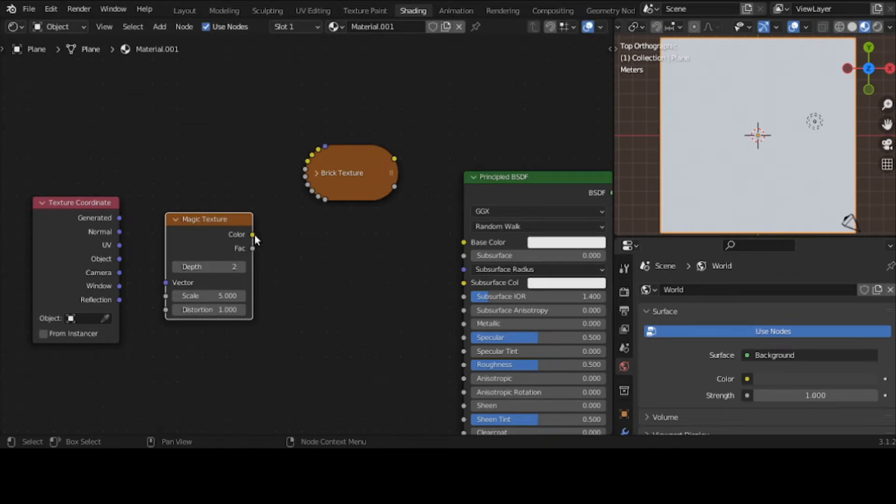
drag(254, 234, 461, 243)
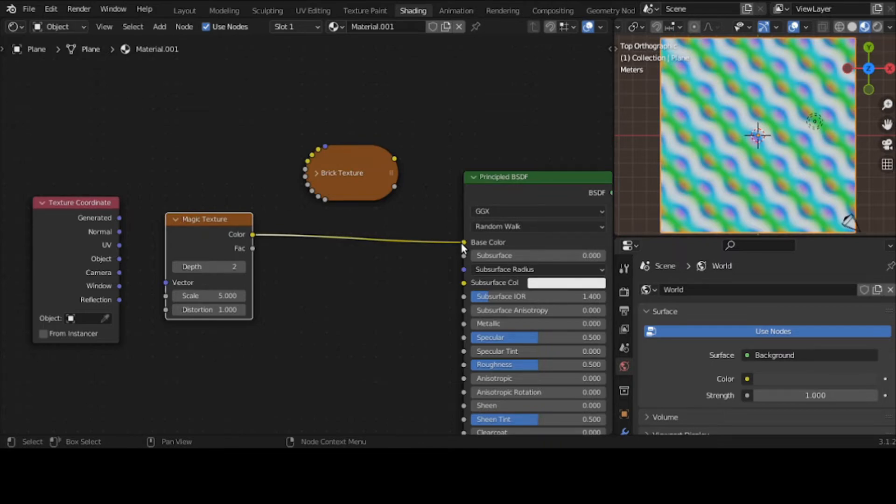
Connect the Texture Coordinate node's UV output to the Magic Texture's Vector input
middle_drag(700, 152, 731, 106)
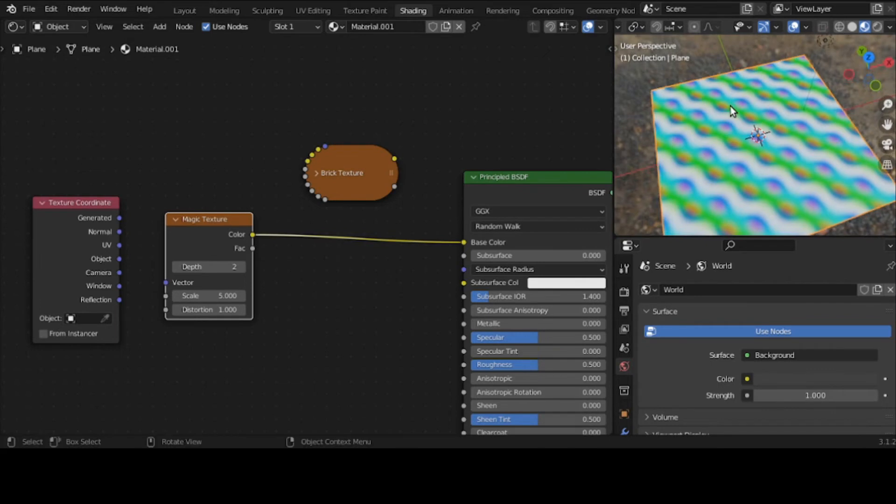
key(grave)
click(733, 35)
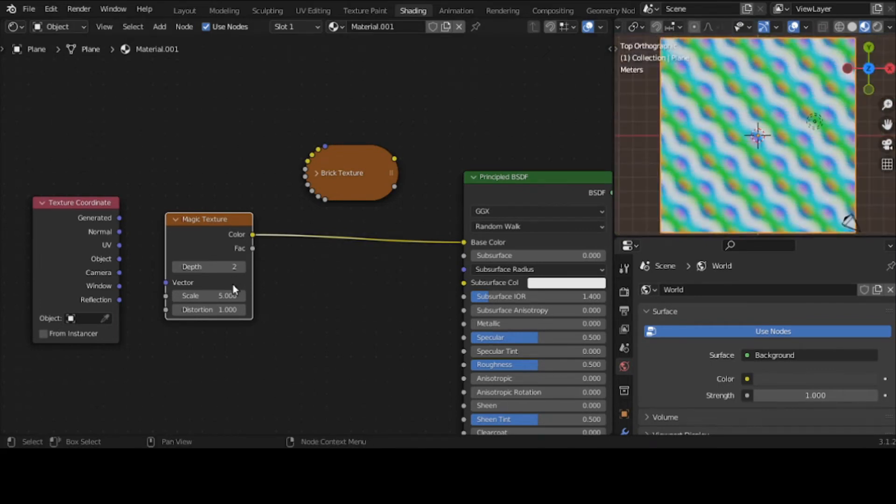
drag(169, 283, 123, 248)
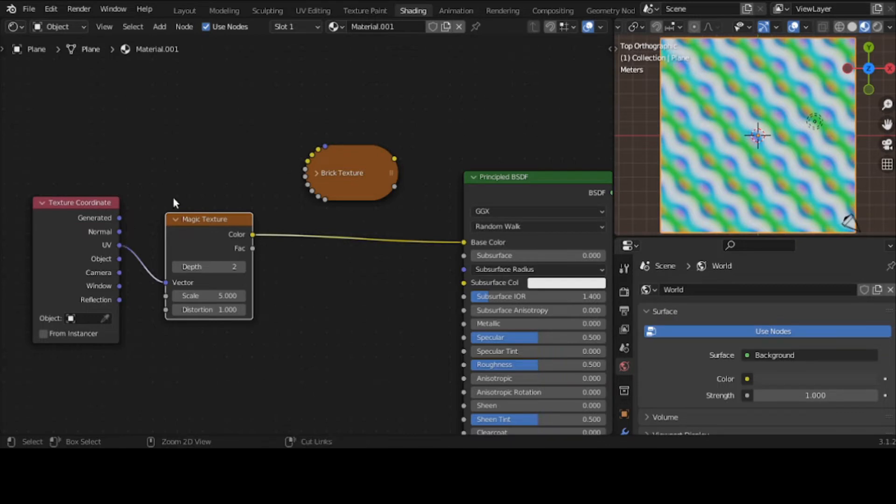
Cut both links of the Magic Texture node, collapse it and move it up out of the way
ctrl+right_drag(141, 213, 137, 282)
ctrl+right_drag(292, 208, 287, 260)
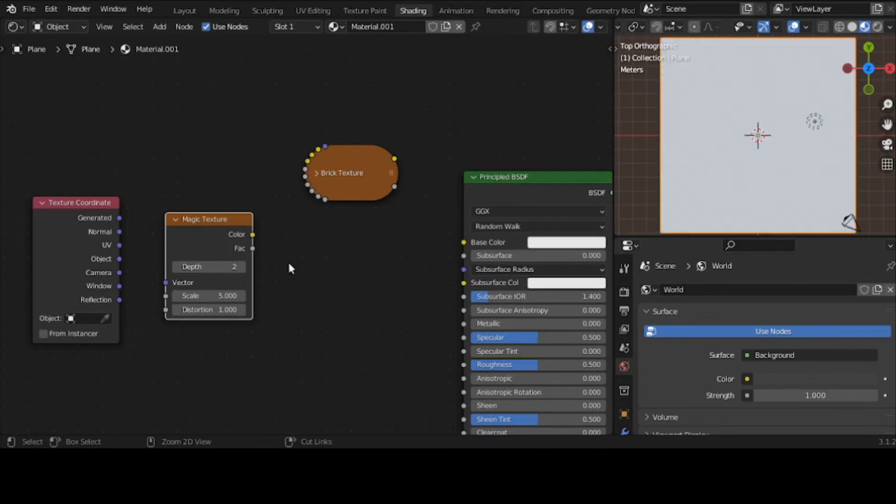
click(175, 219)
drag(202, 215, 196, 106)
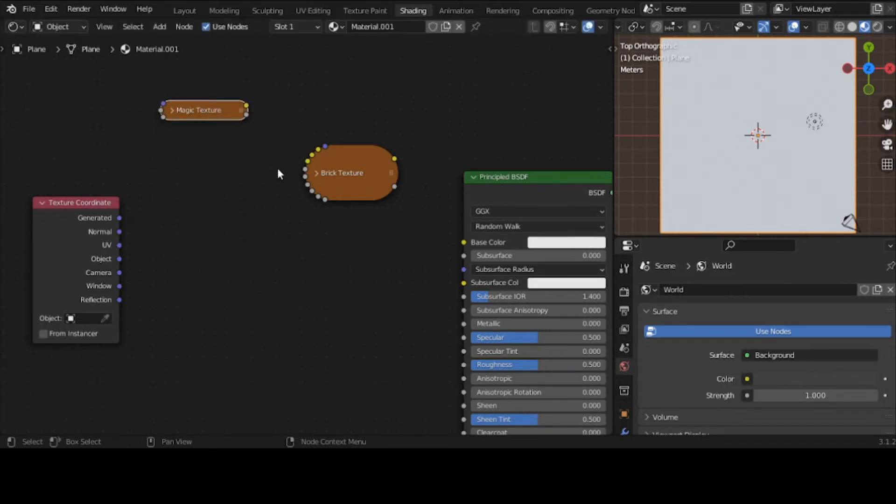
Expand the Brick Texture node and link its Color to Base Color and the Texture Coordinate's UV to its Vector
click(317, 173)
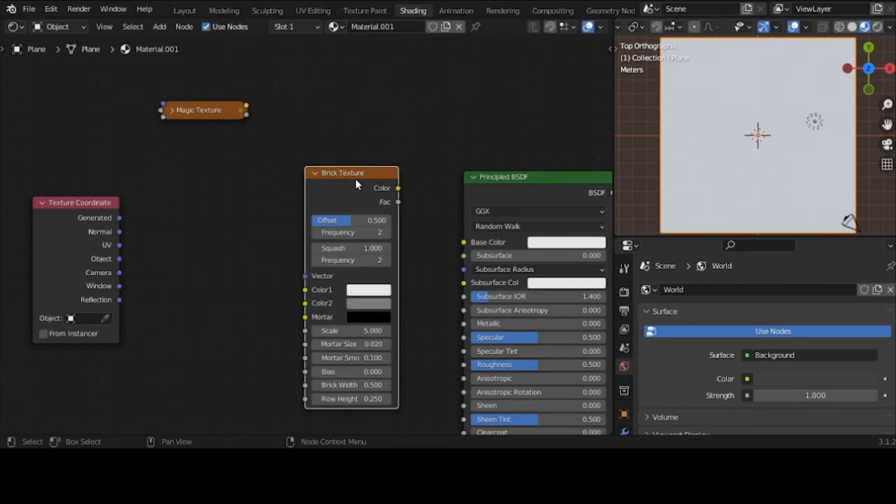
drag(356, 180, 464, 244)
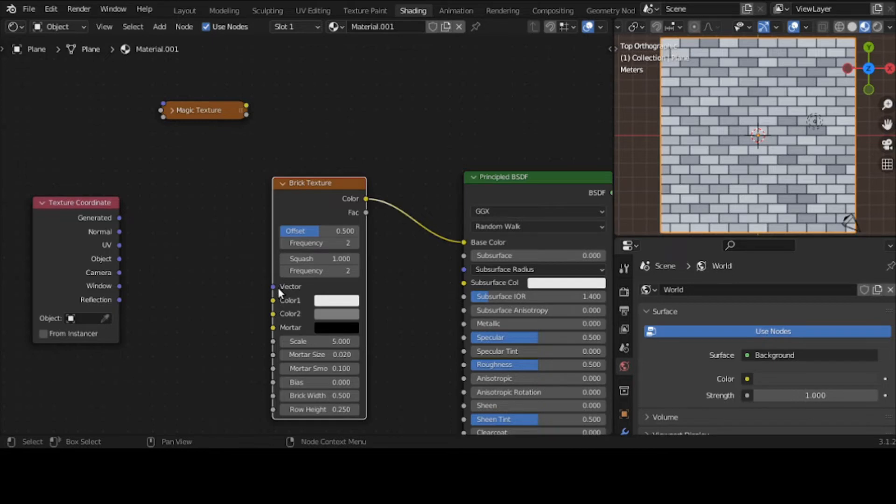
drag(273, 287, 125, 246)
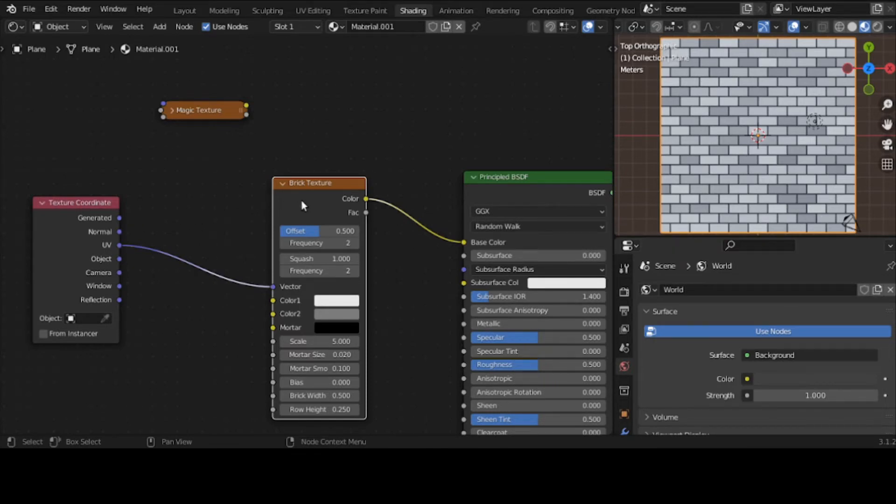
drag(301, 205, 348, 164)
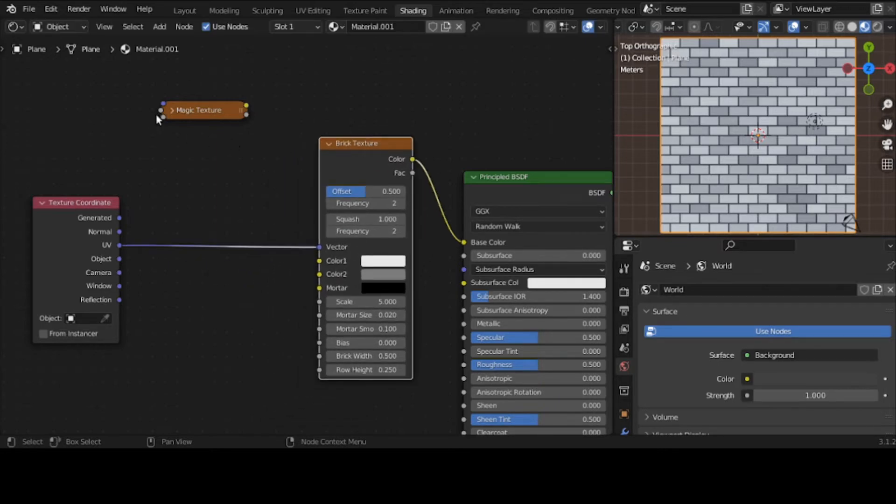
Expand the Magic Texture node and insert it into the link between Texture Coordinate and Brick Texture
click(172, 112)
drag(190, 112, 202, 192)
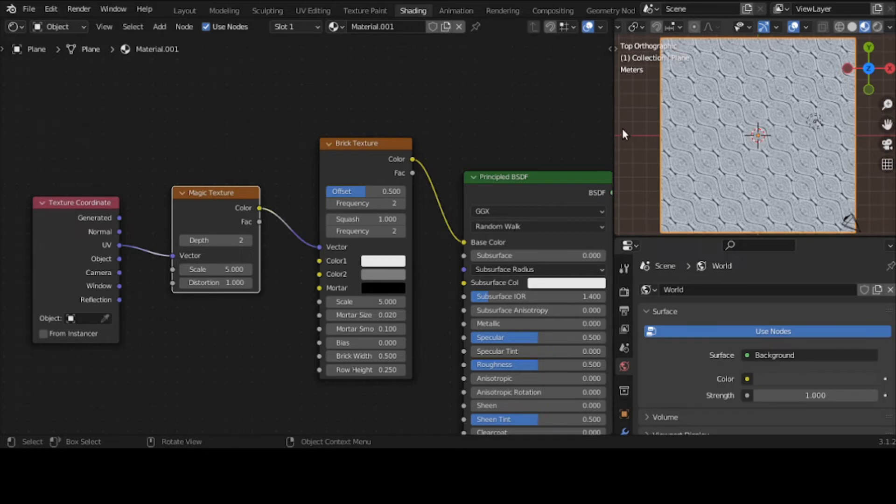
mouse_move(668, 113)
middle_down()
mouse_move(687, 160)
mouse_move(685, 114)
mouse_move(677, 110)
middle_up()
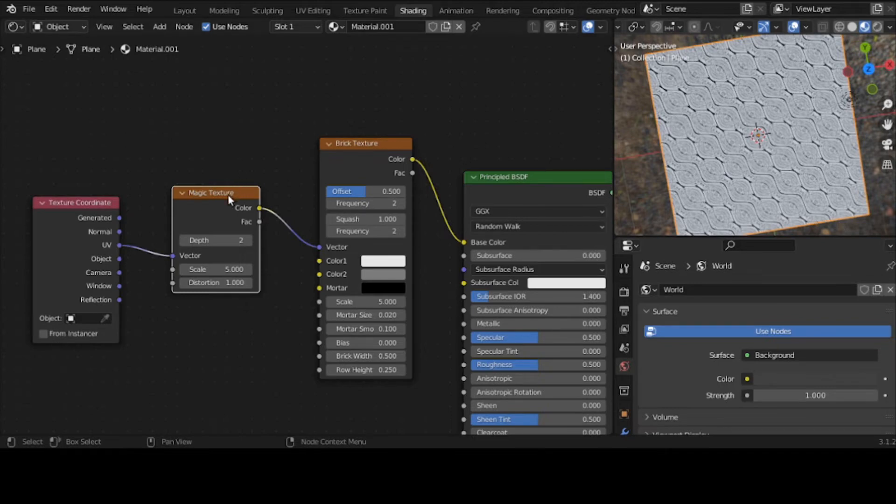
Move the Magic Texture's Color link from the Brick Texture's Vector input to its Color1 input and view the plane from the top
drag(230, 194, 208, 213)
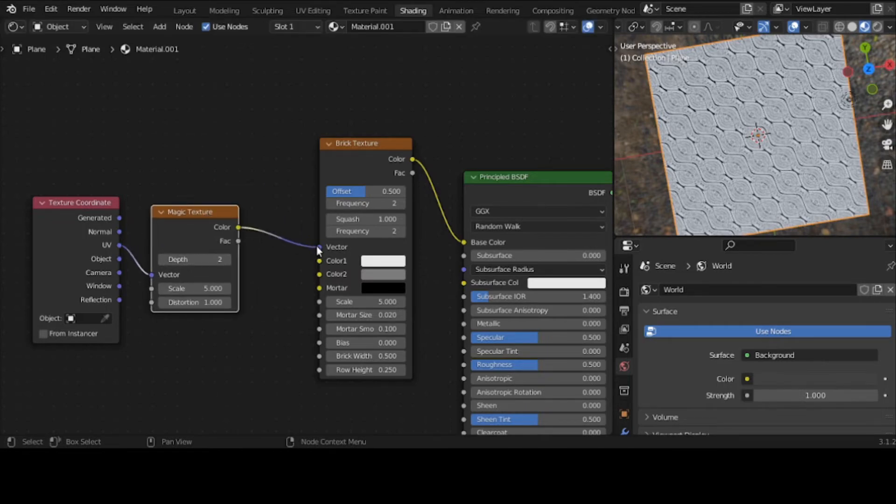
drag(317, 247, 317, 259)
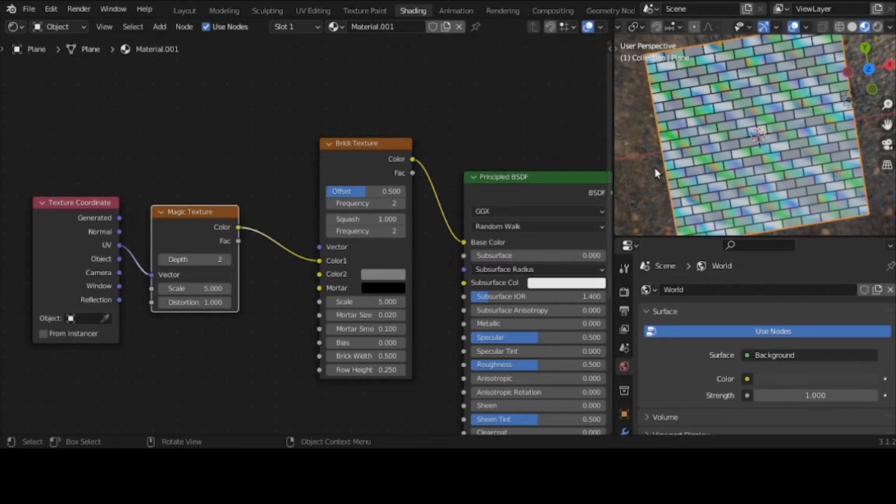
key(grave)
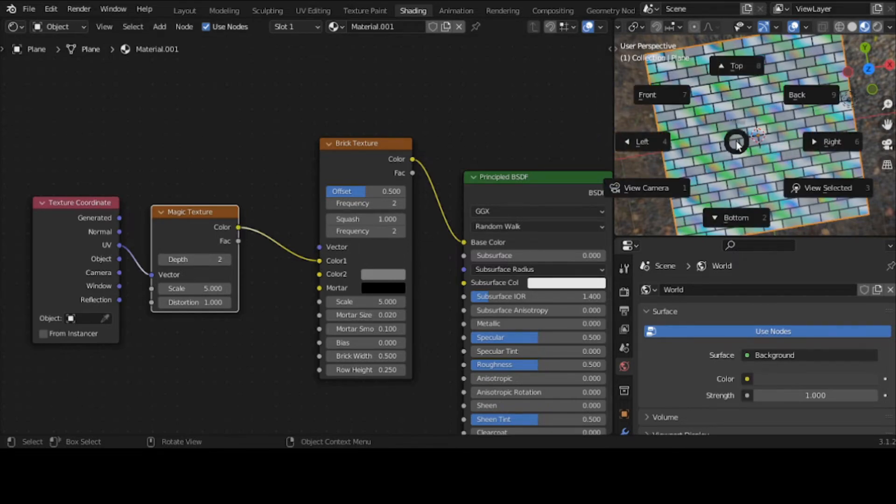
click(751, 54)
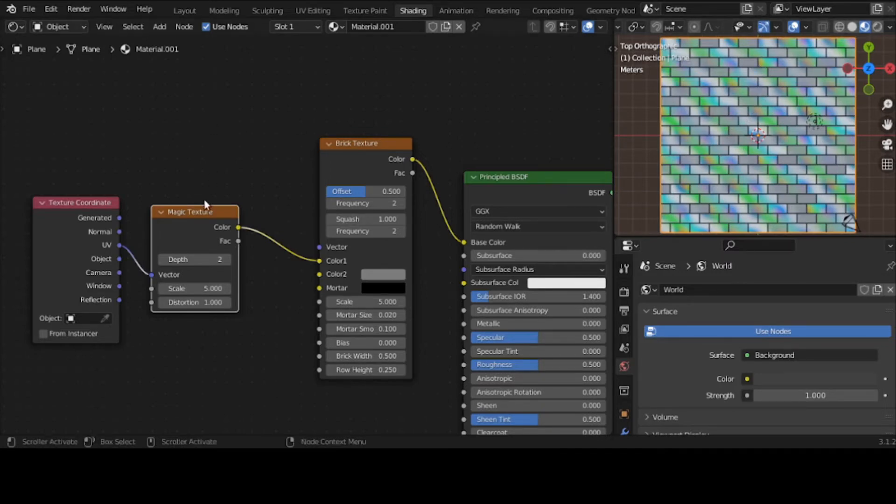
Mute and unmute the Brick Texture node, and mute the Magic Texture node to compare their effects
drag(201, 206, 228, 158)
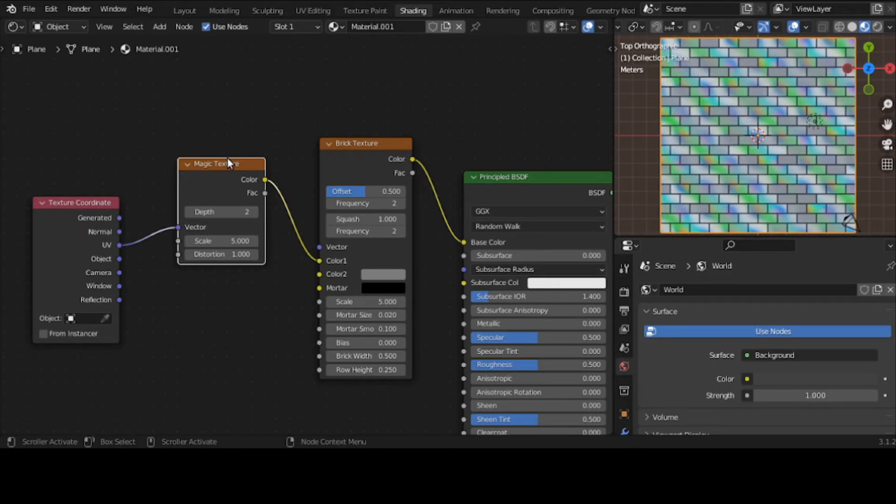
click(350, 152)
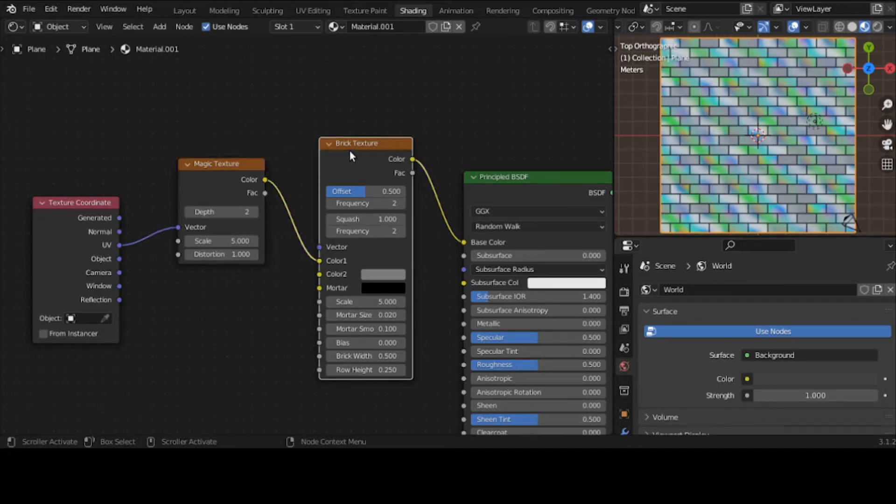
key(m)
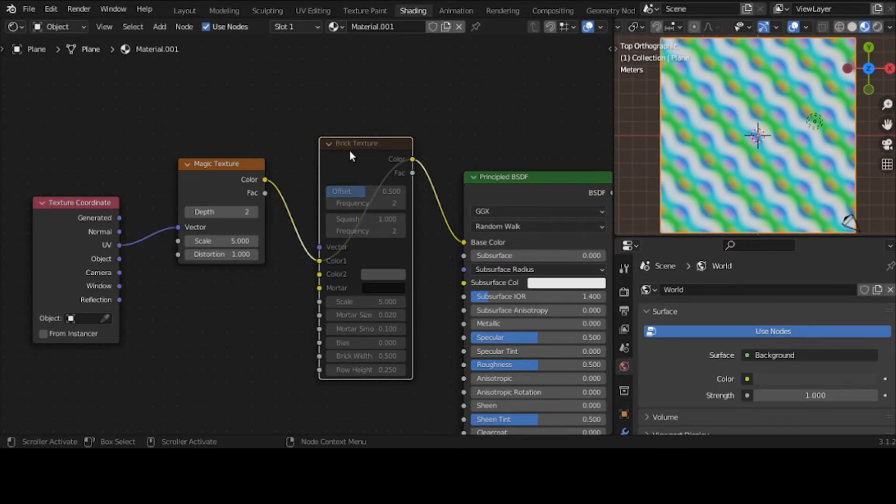
key(m)
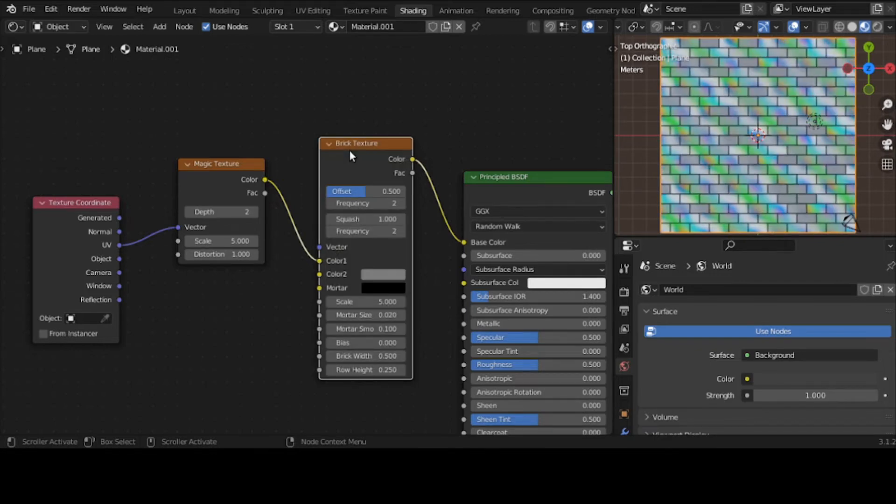
click(217, 161)
key(m)
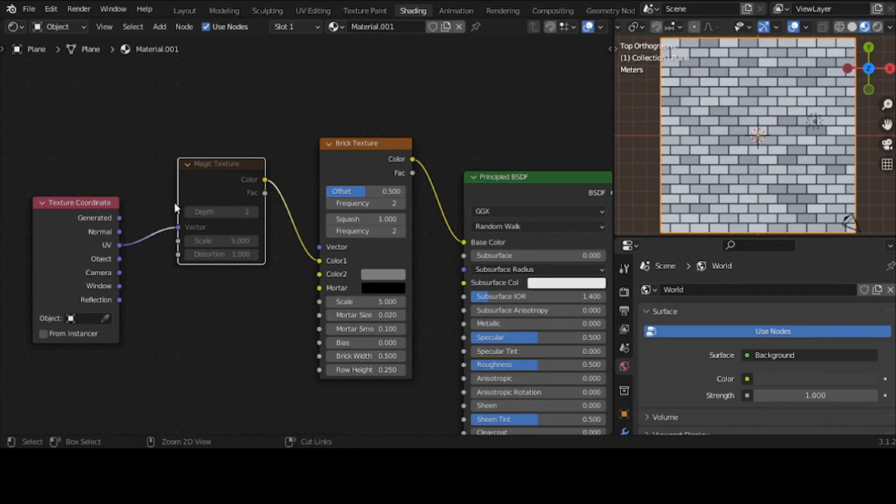
Cut all links between the Texture Coordinate, Magic Texture, Brick Texture and Principled BSDF nodes, and collapse both texture nodes
ctrl+right_drag(155, 203, 166, 256)
ctrl+right_drag(300, 194, 298, 239)
ctrl+right_drag(444, 175, 444, 219)
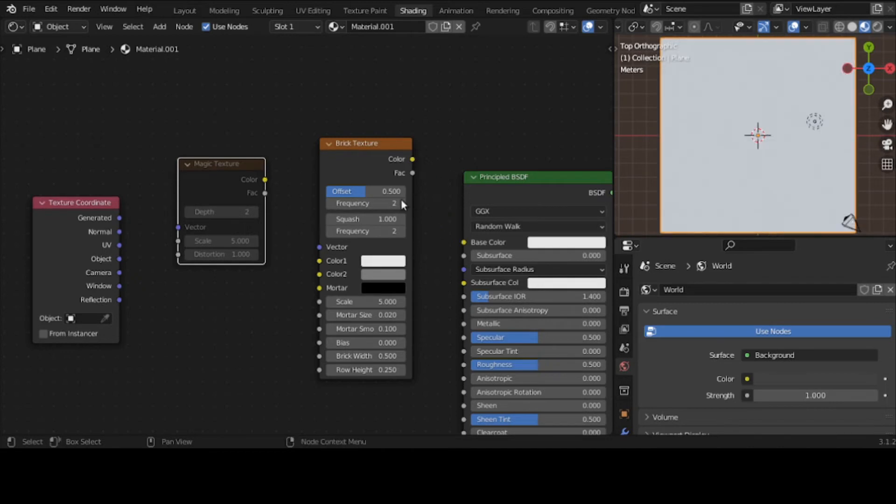
click(330, 145)
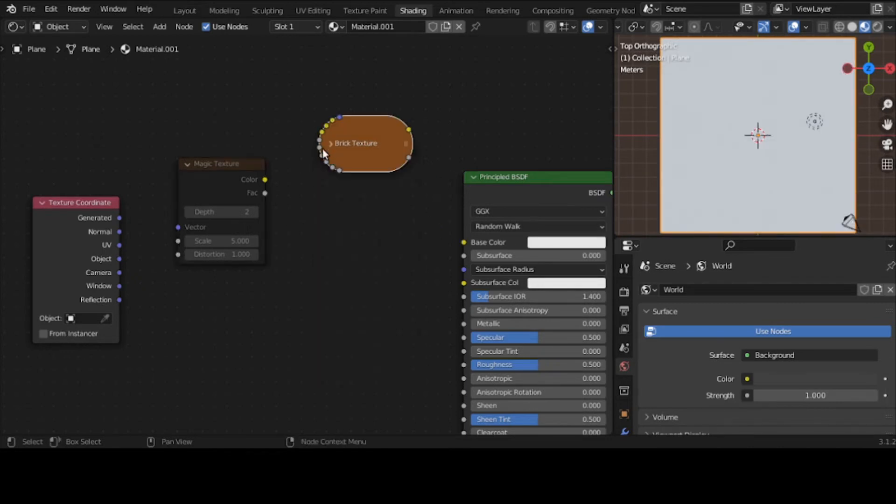
click(187, 164)
drag(213, 164, 201, 143)
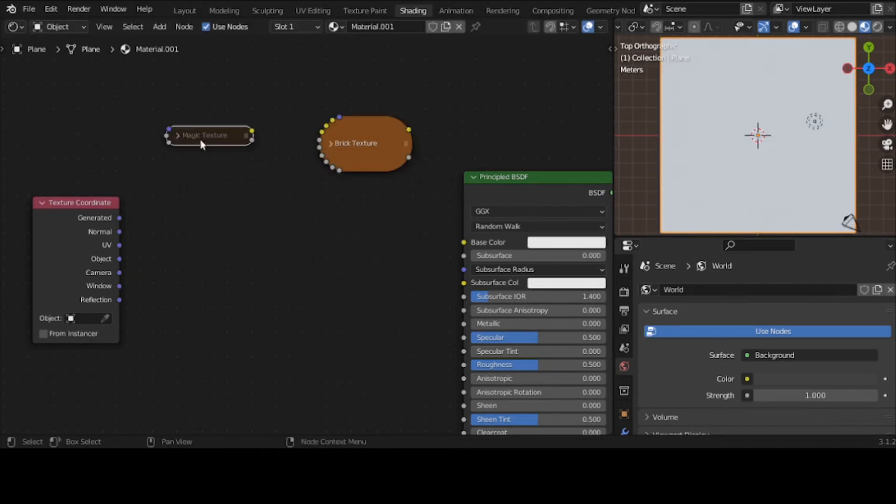
Connect the Texture Coordinate's UV to Base Color and insert the expanded, unmuted Magic Texture node into that link
drag(114, 244, 461, 248)
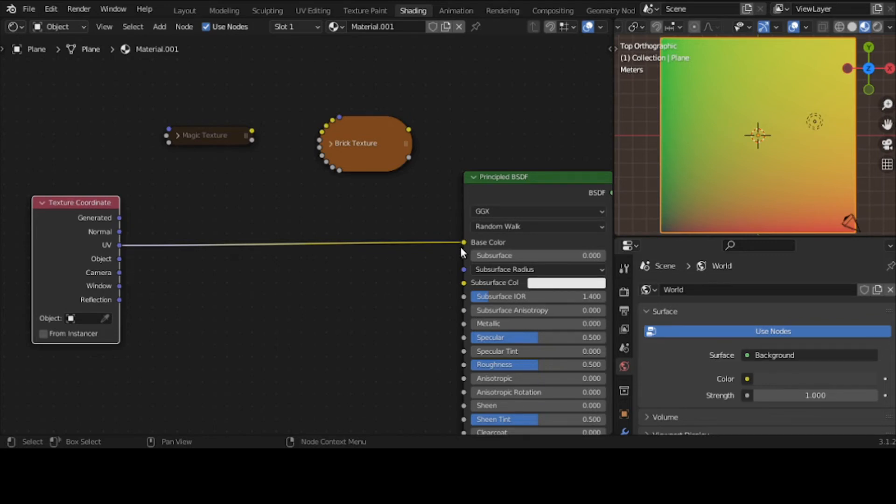
click(184, 133)
click(176, 136)
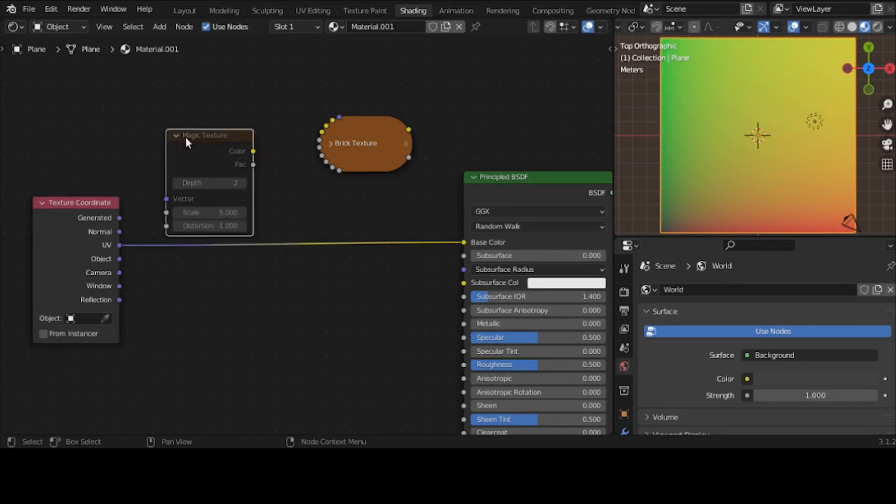
drag(185, 136, 194, 214)
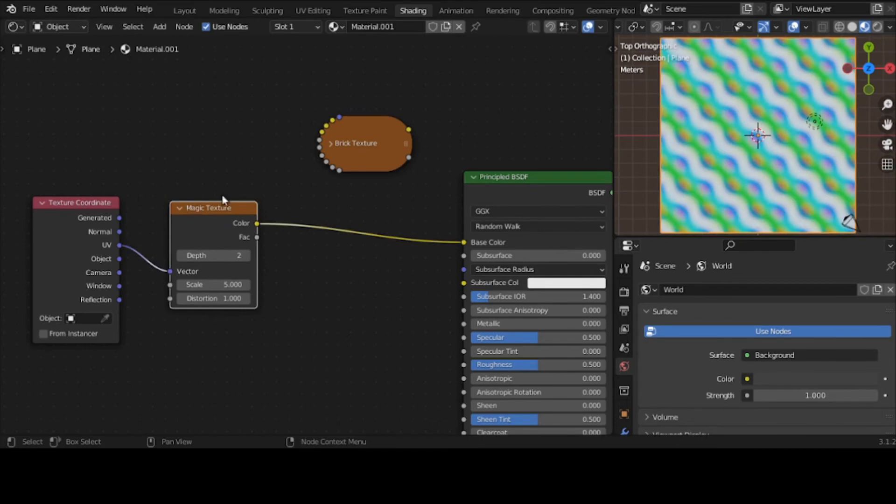
Expand the Brick Texture node and insert it into the link between Magic Texture and Principled BSDF, using its Color1 input
click(332, 142)
click(331, 142)
drag(341, 143, 339, 196)
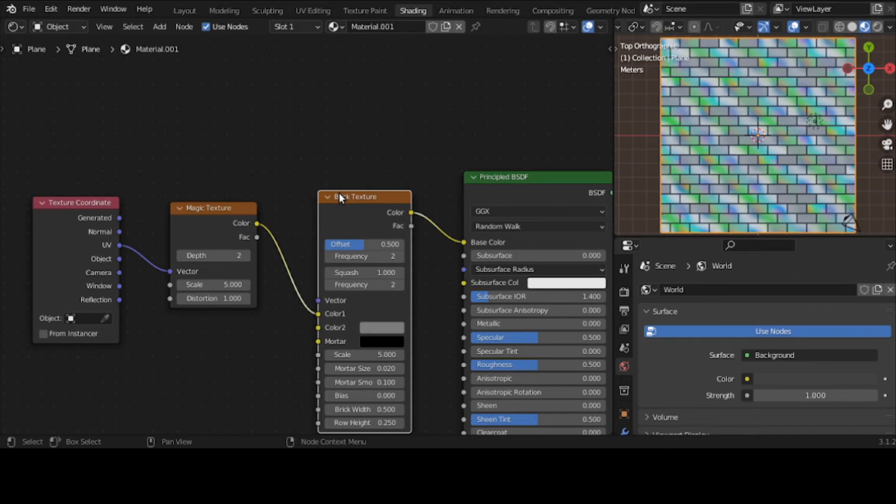
Mute both the Brick Texture and the Magic Texture nodes
key(m)
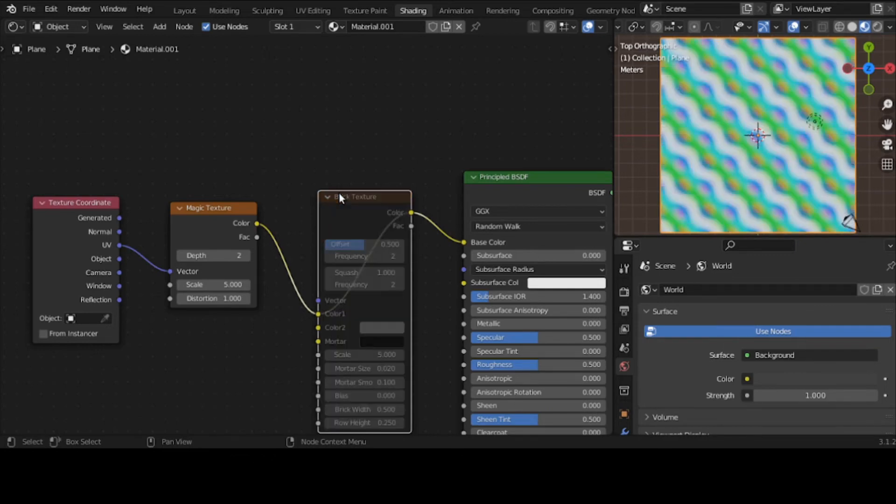
click(229, 216)
key(m)
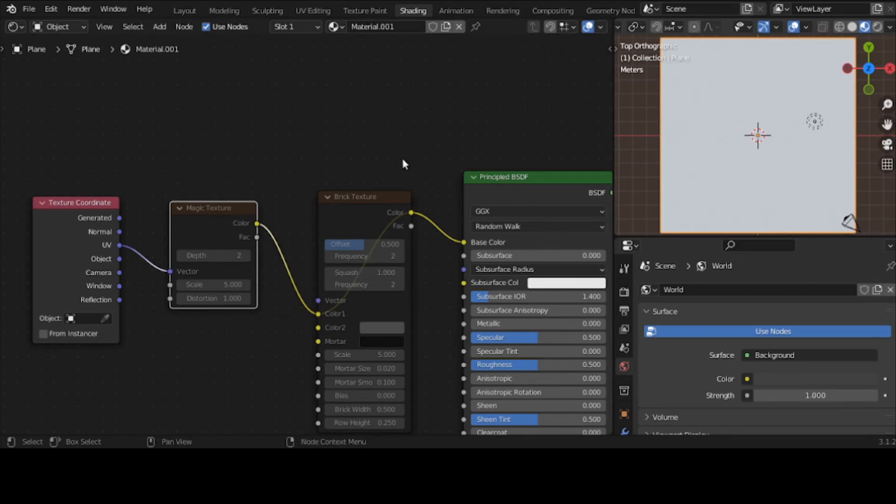
Move the Brick Texture node up slightly and preview its Color output directly with Node Wrangler
drag(375, 198, 371, 161)
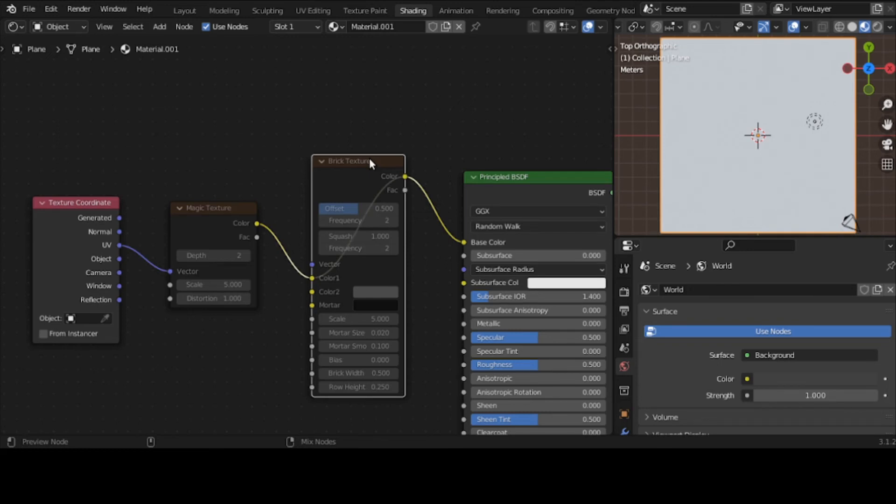
ctrl+shift+click(369, 159)
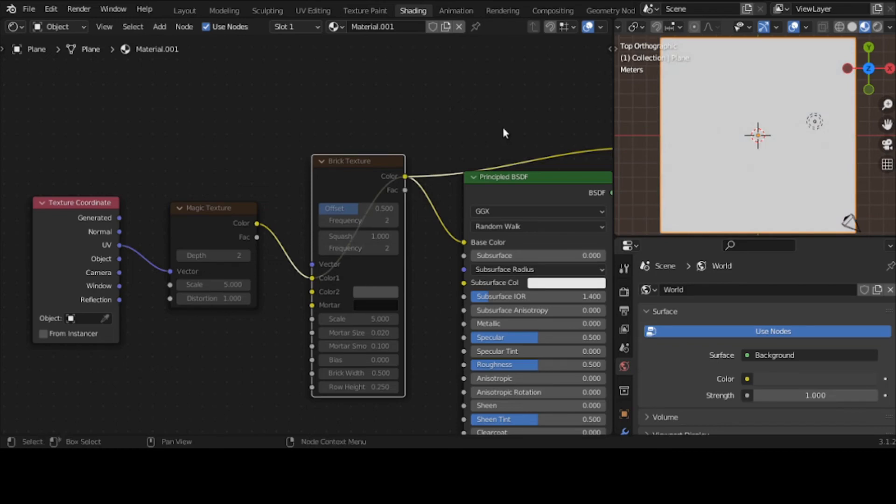
Unmute the Brick Texture node to compare its effect on the plane and mute it again
middle_drag(503, 133, 409, 127)
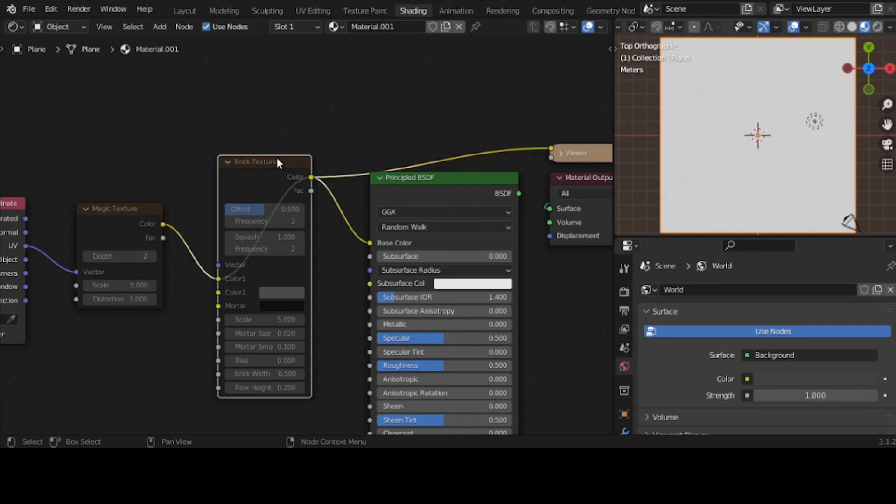
key(m)
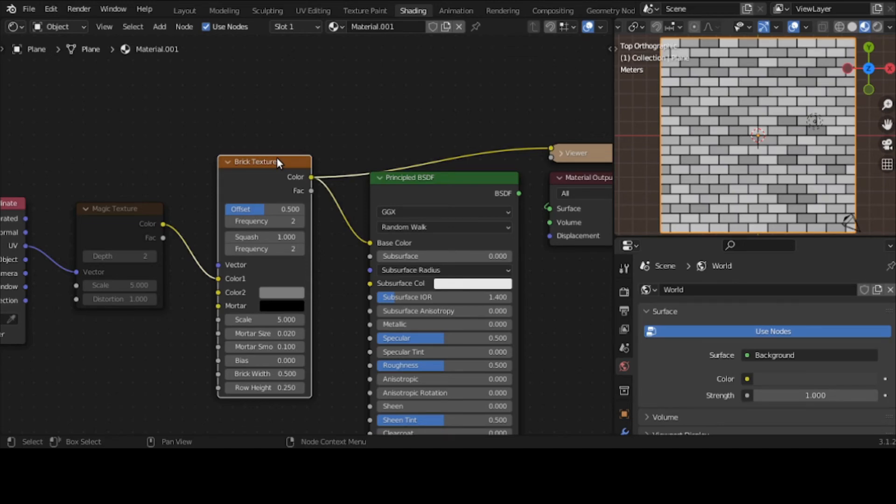
key(m)
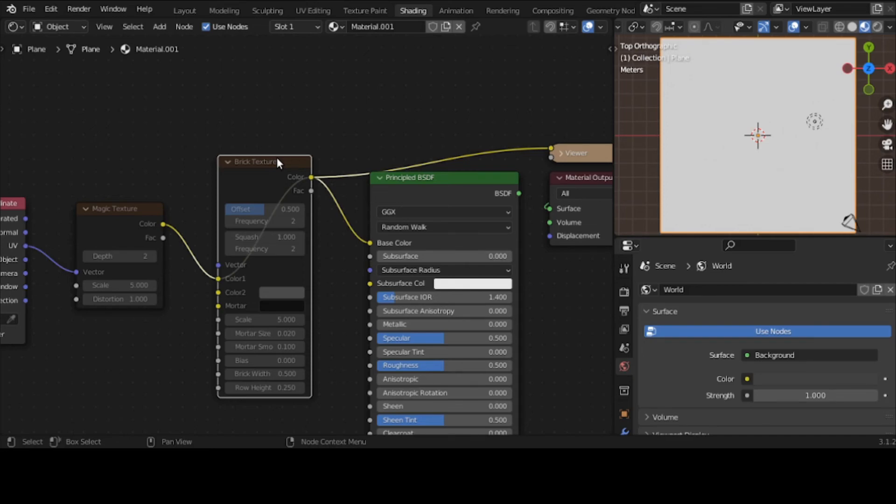
Move the Brick Texture node left and slightly down so it sits against the Magic Texture node
scroll(278, 159, down, 1)
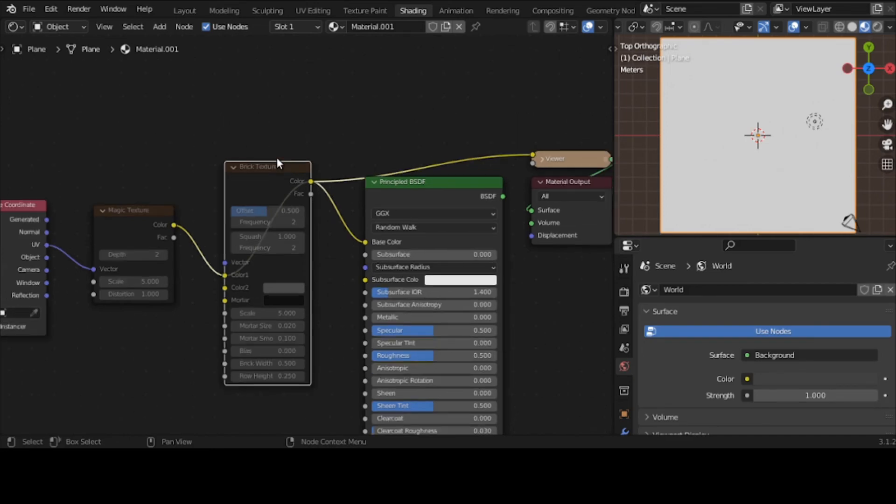
middle_drag(277, 162, 370, 142)
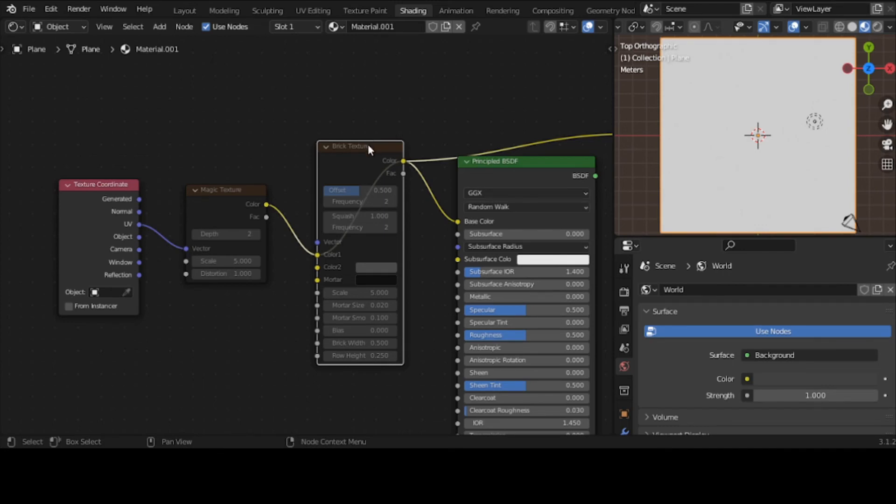
drag(368, 146, 319, 159)
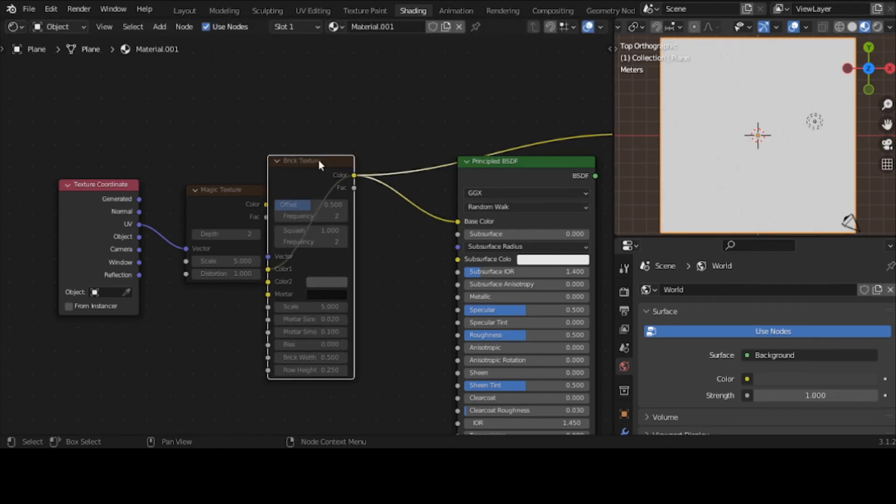
Disconnect the link into the Principled BSDF's Base Color and reconnect the Brick Texture's Color output to it
drag(458, 221, 429, 228)
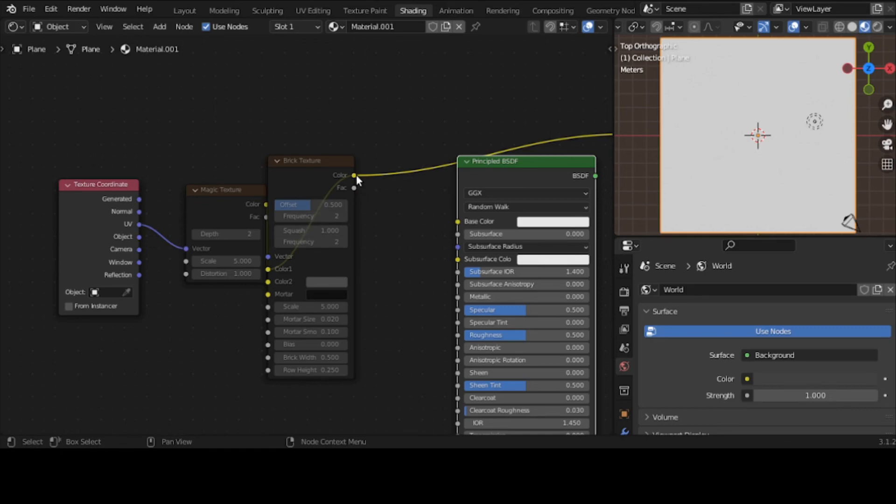
drag(354, 175, 375, 182)
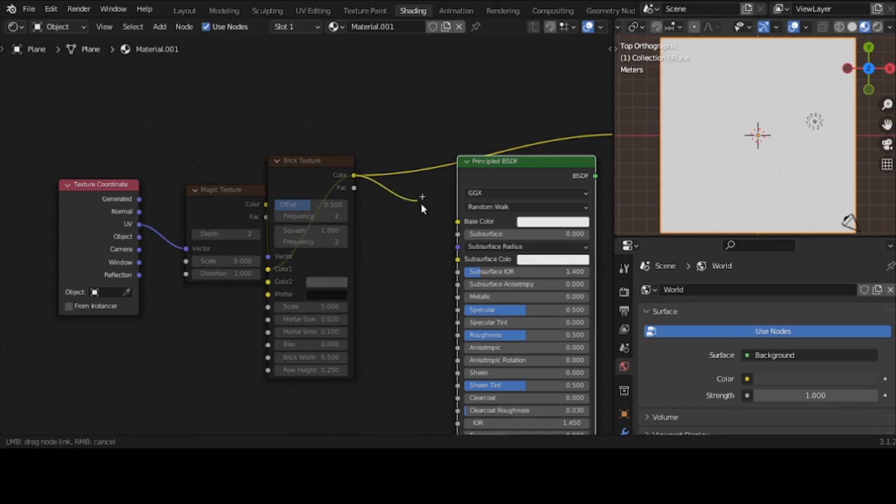
drag(421, 203, 458, 222)
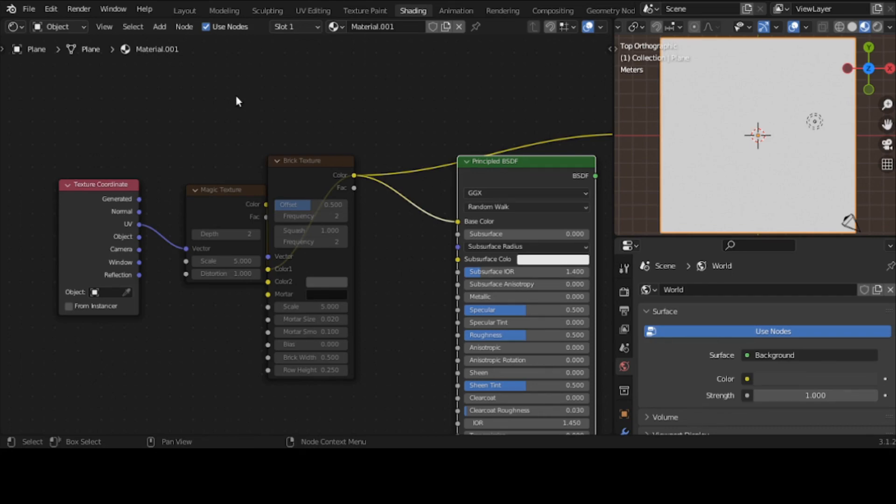
Unmute both the Brick Texture and the Magic Texture nodes
click(295, 171)
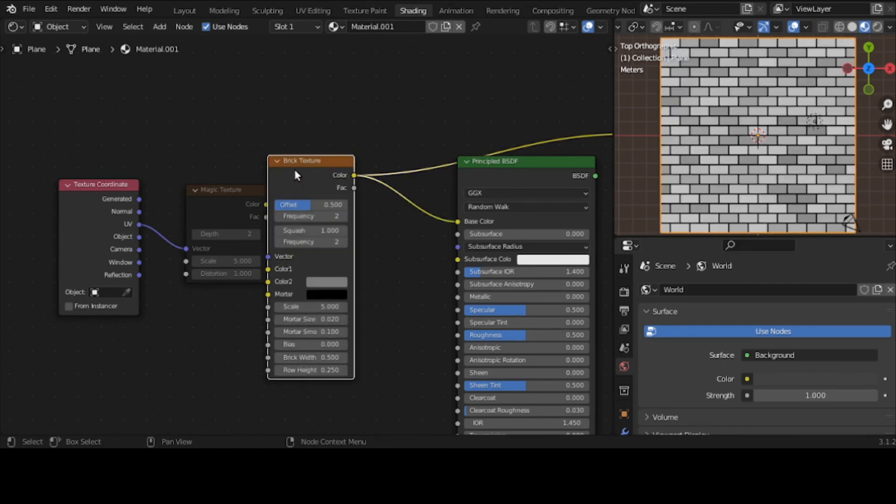
click(206, 194)
key(m)
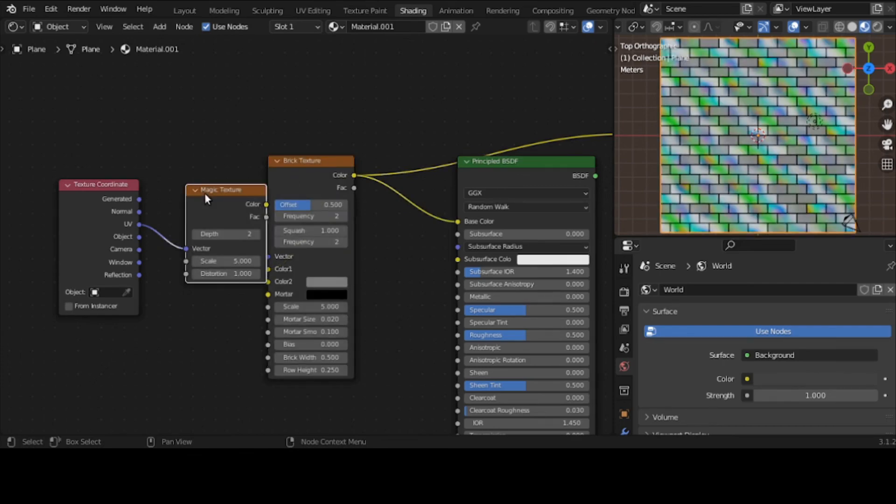